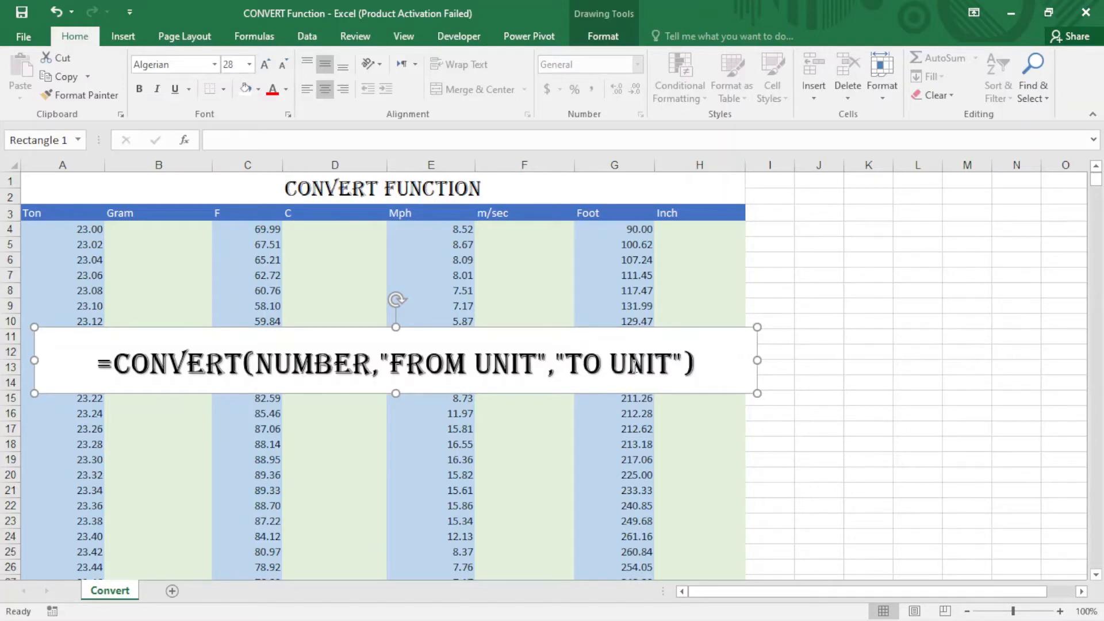
# Step: Cut the rectangle showing the CONVERT syntax so that it no longer covers the table
pyautogui.rightClick(538, 340)
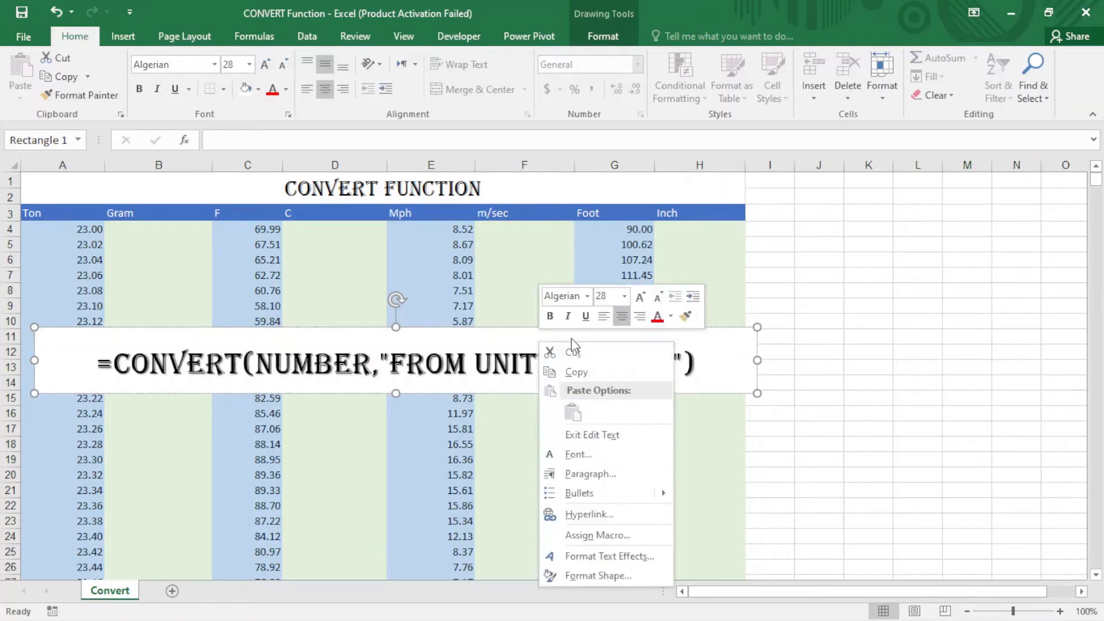
pyautogui.click(721, 344)
pyautogui.rightClick(722, 343)
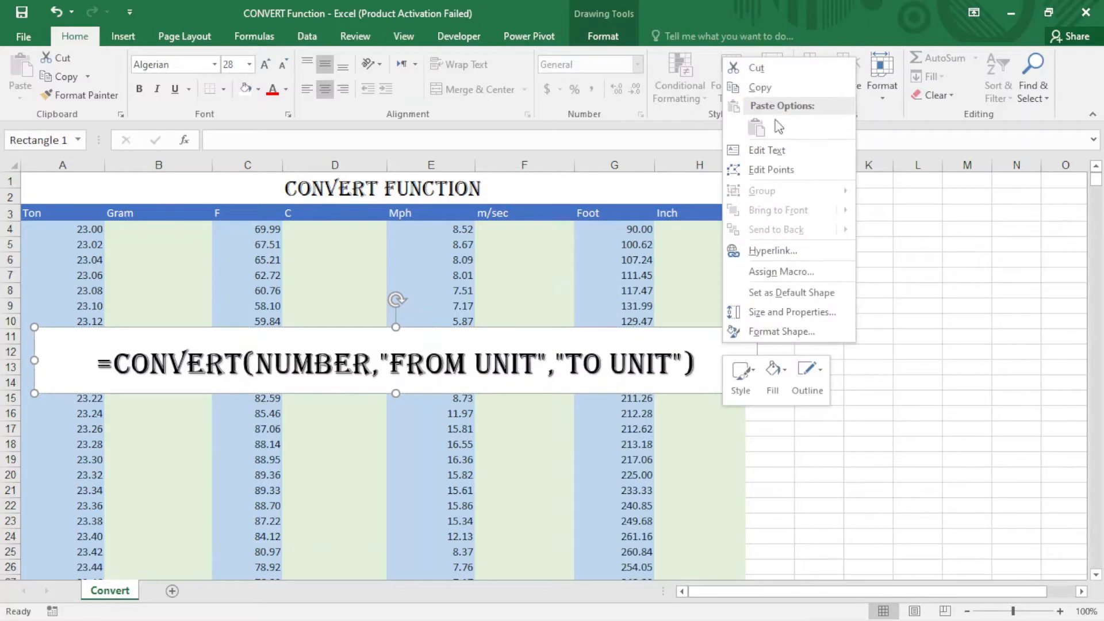
pyautogui.click(762, 74)
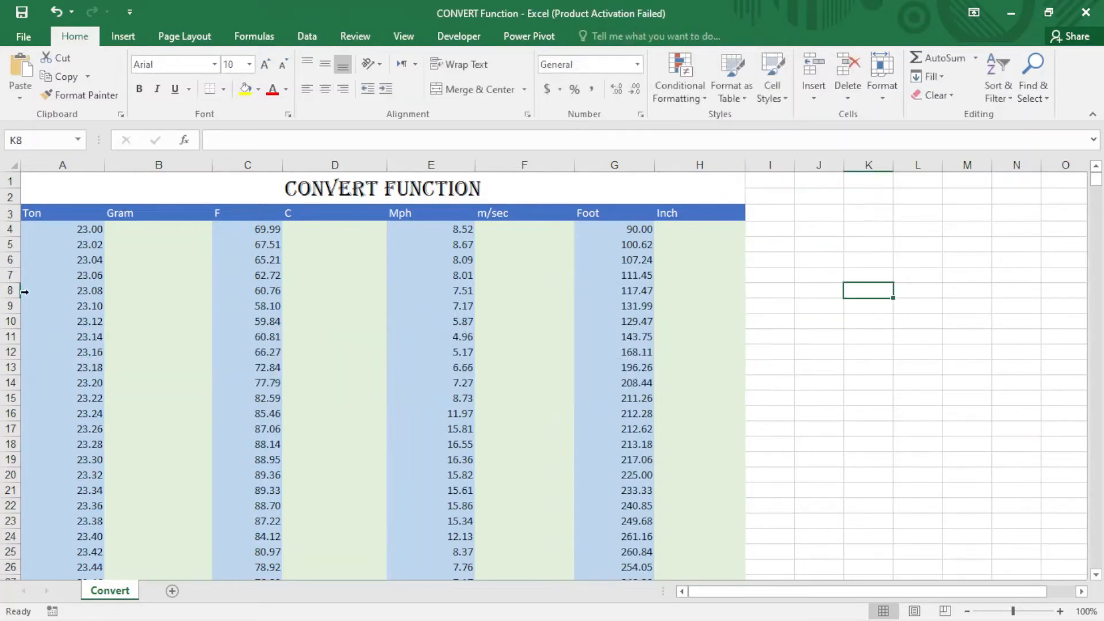
pyautogui.click(52, 213)
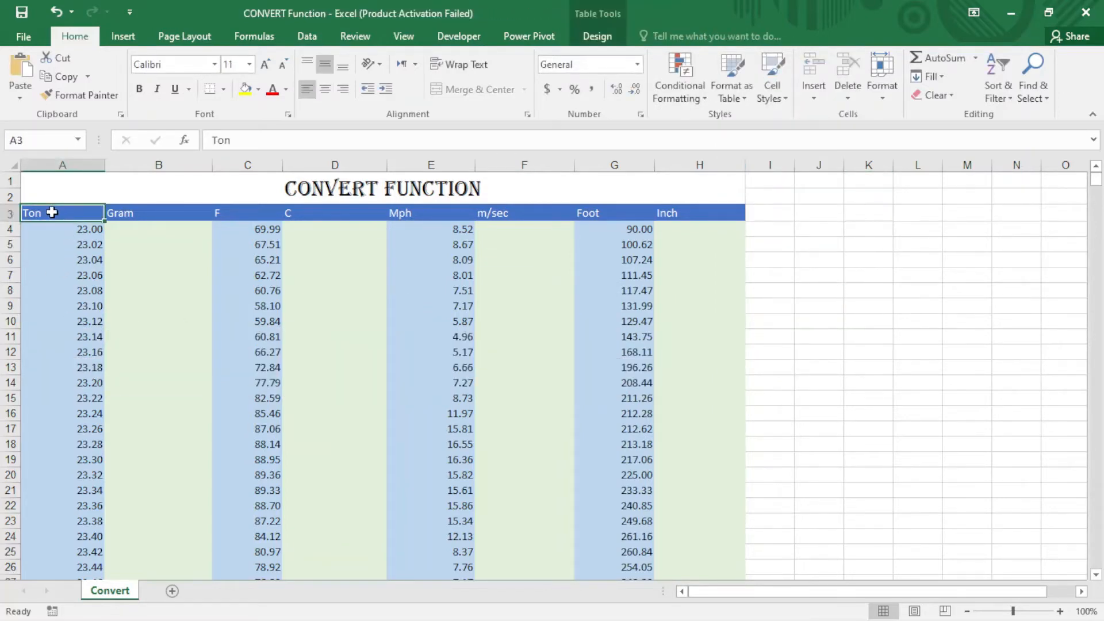
pyautogui.click(134, 231)
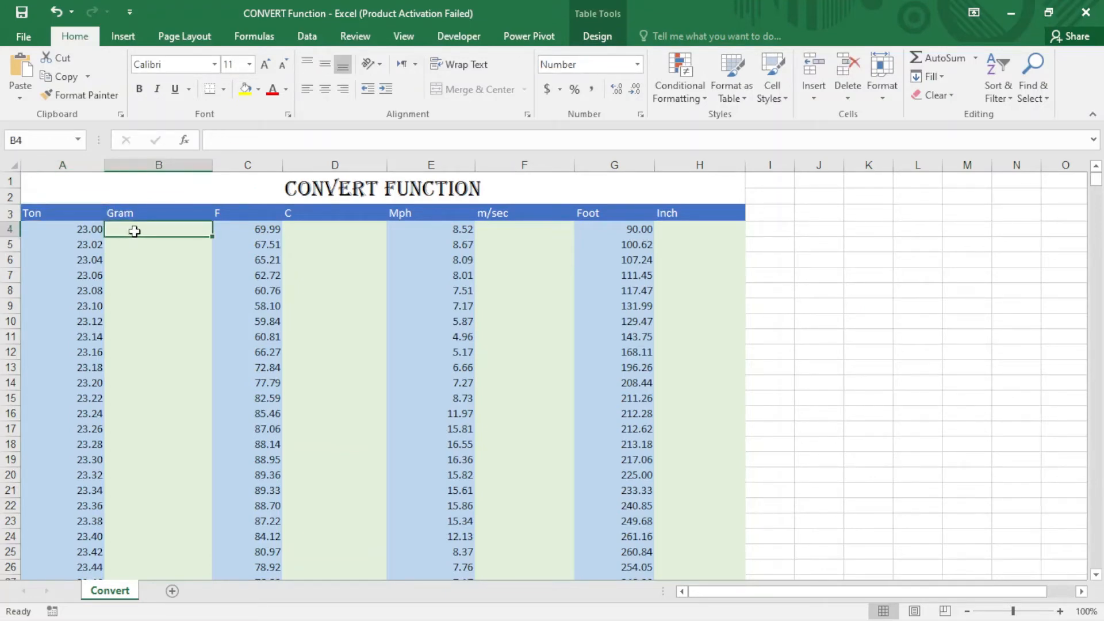
pyautogui.write('=')
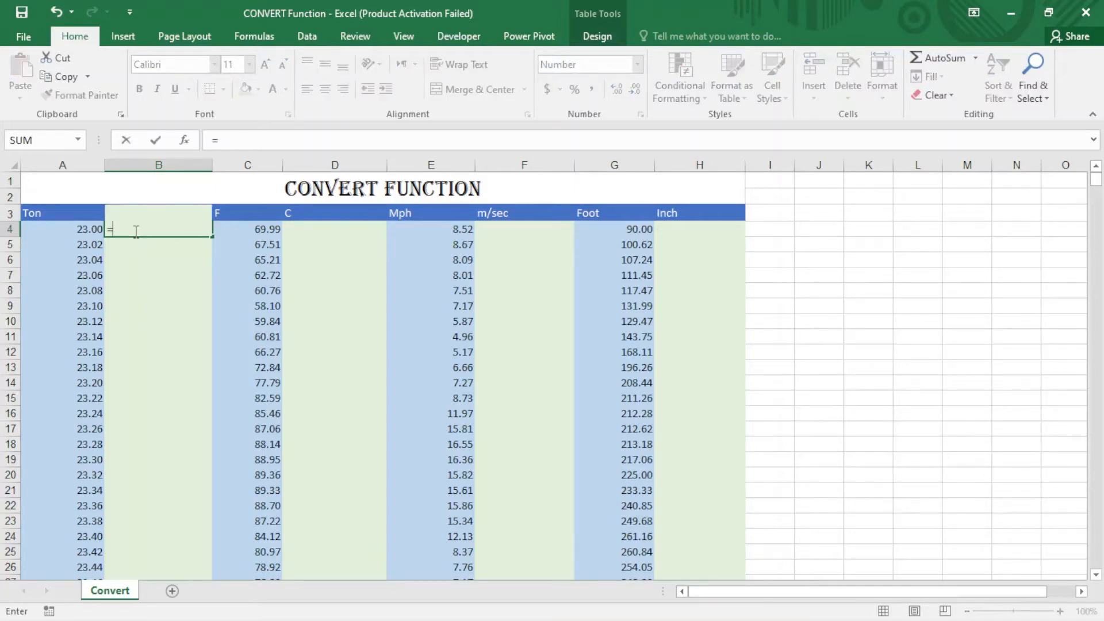
pyautogui.write('con')
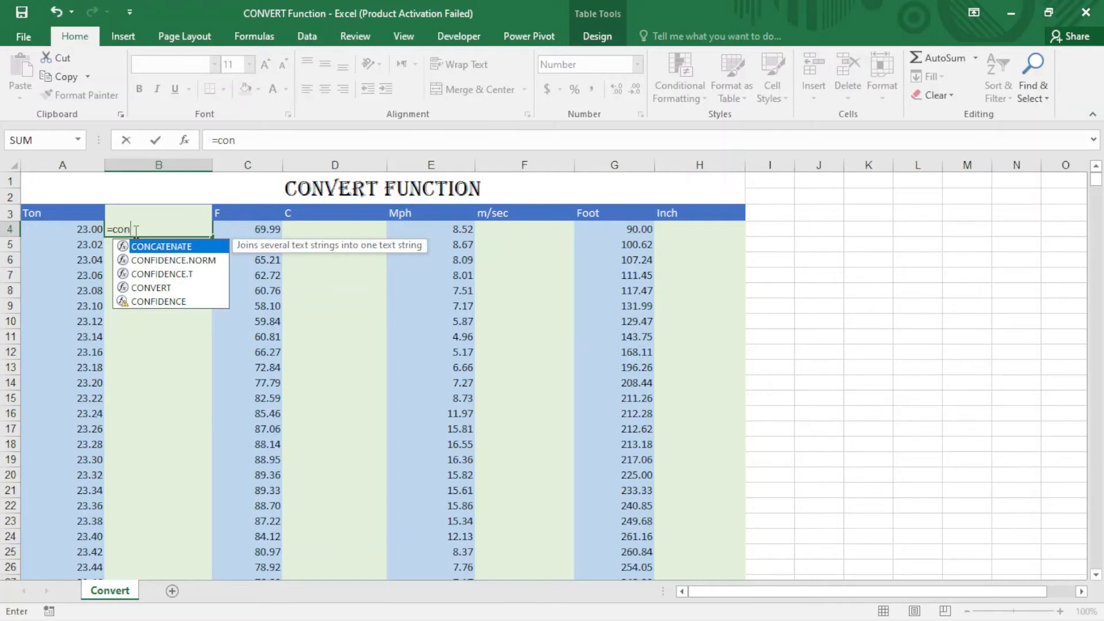
pyautogui.write('v')
pyautogui.press('Tab')
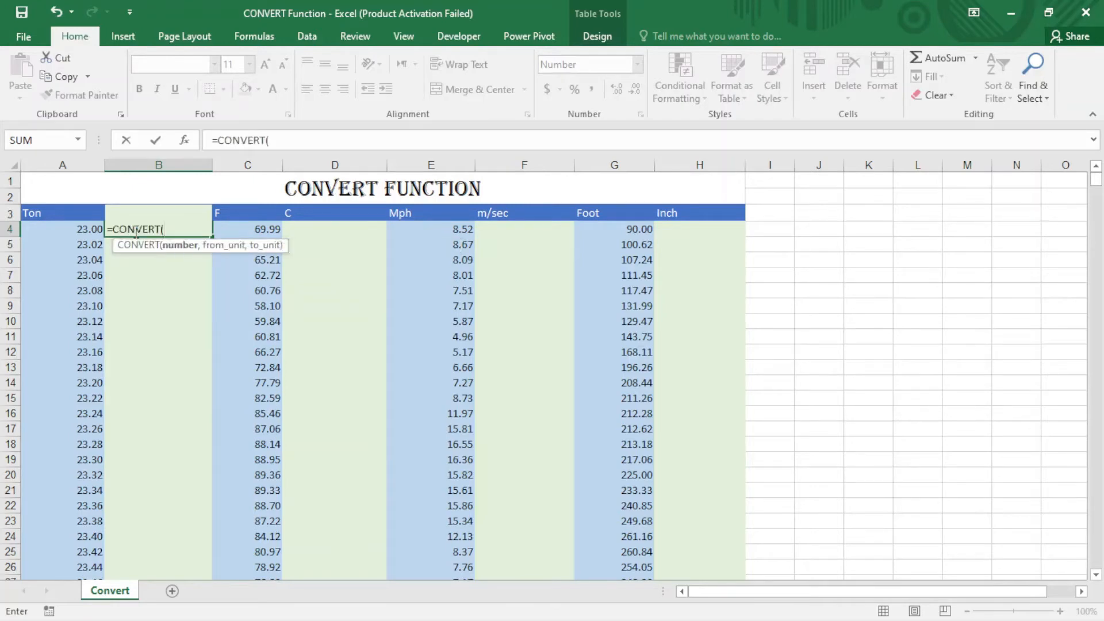
pyautogui.click(63, 232)
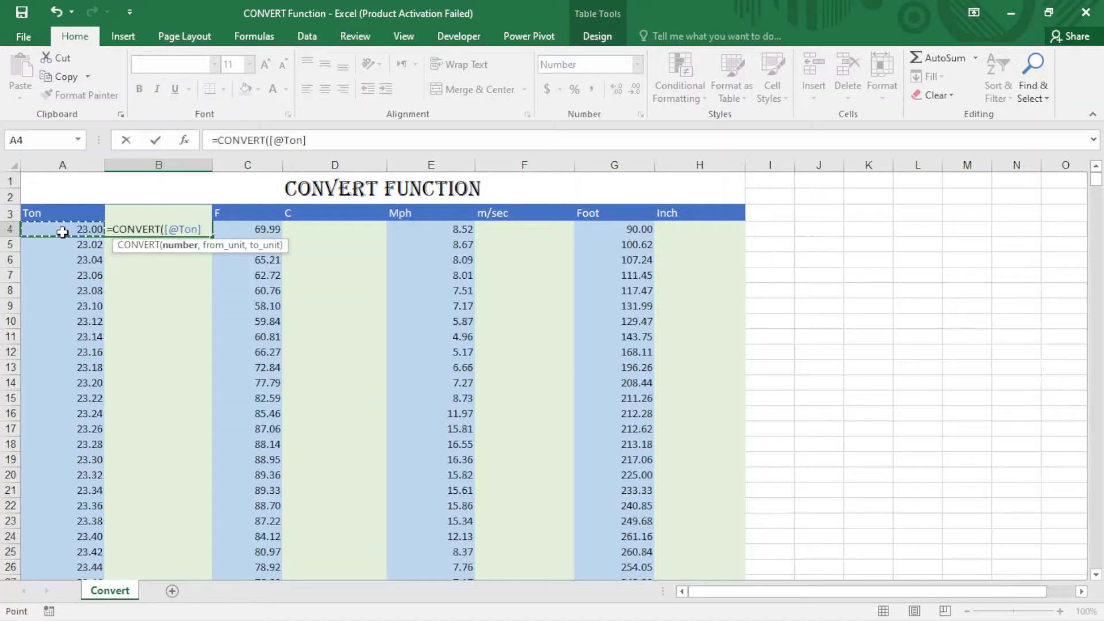
pyautogui.write(',')
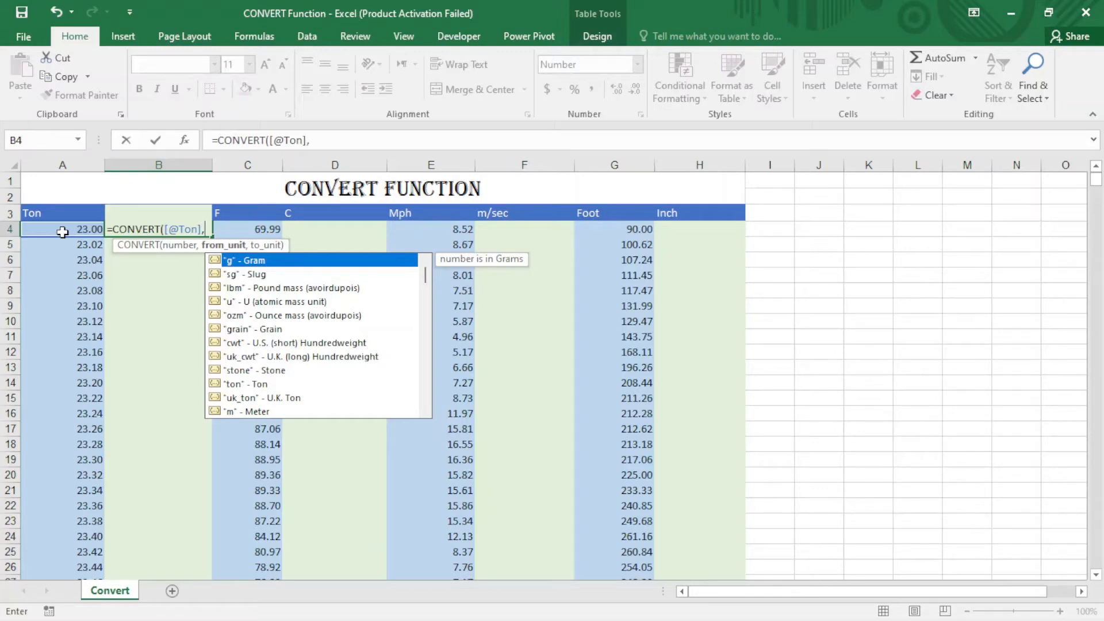
pyautogui.write('"ton')
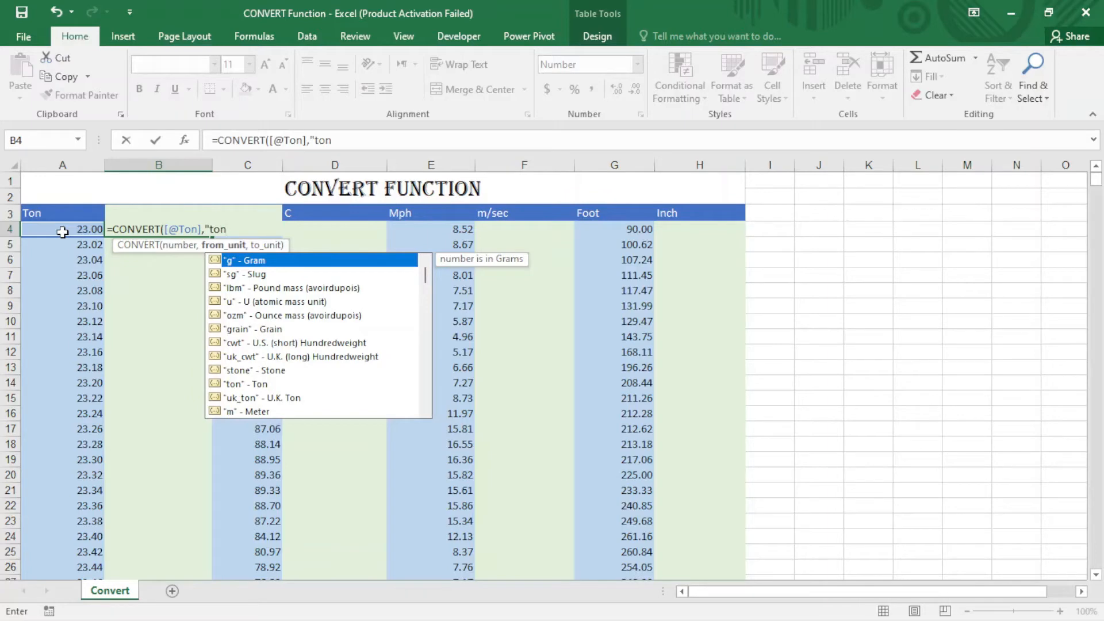
pyautogui.write('",')
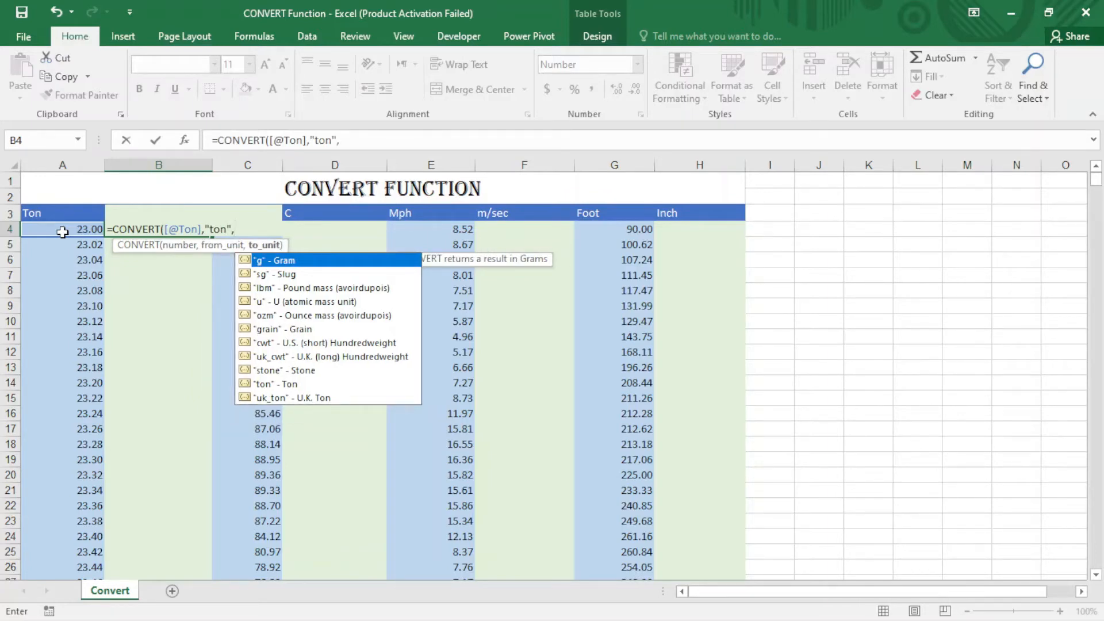
pyautogui.doubleClick(275, 261)
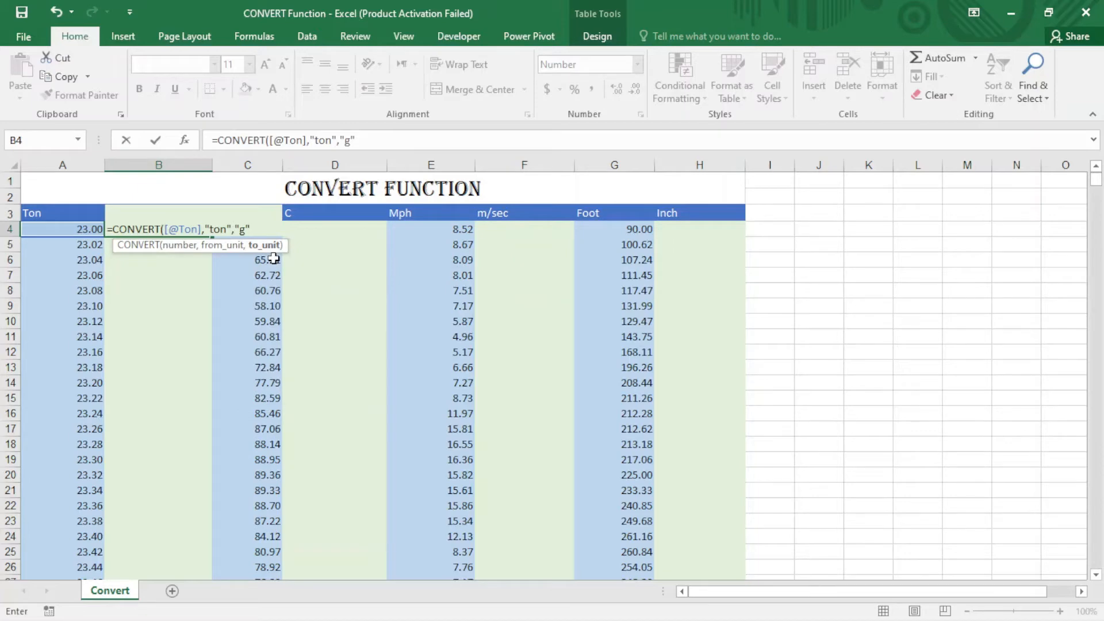
pyautogui.write(')')
pyautogui.press('Return')
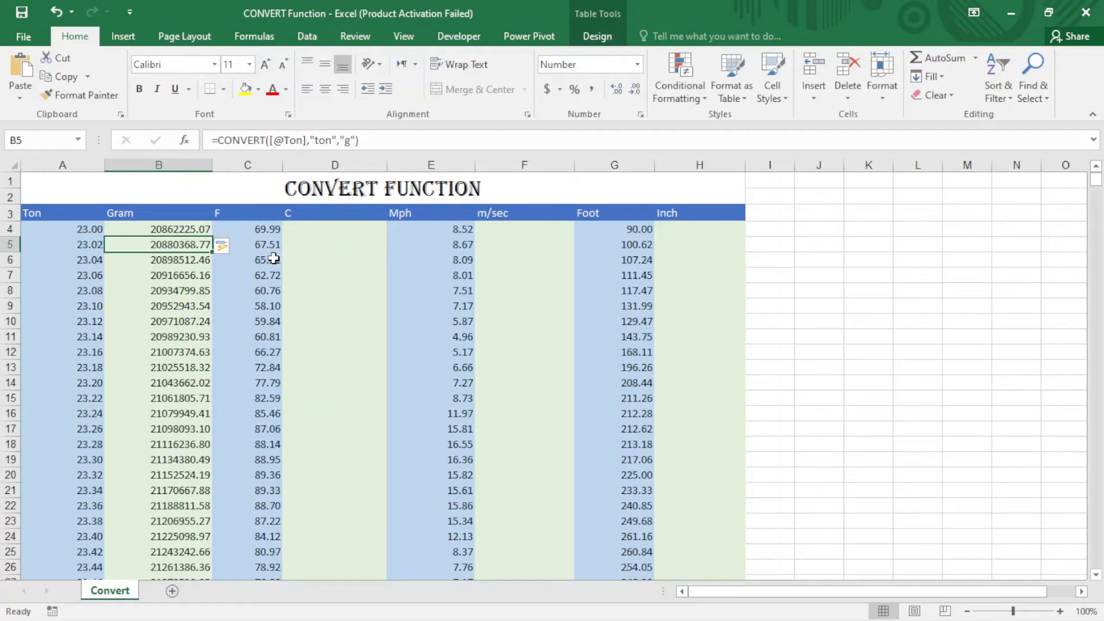
pyautogui.click(173, 230)
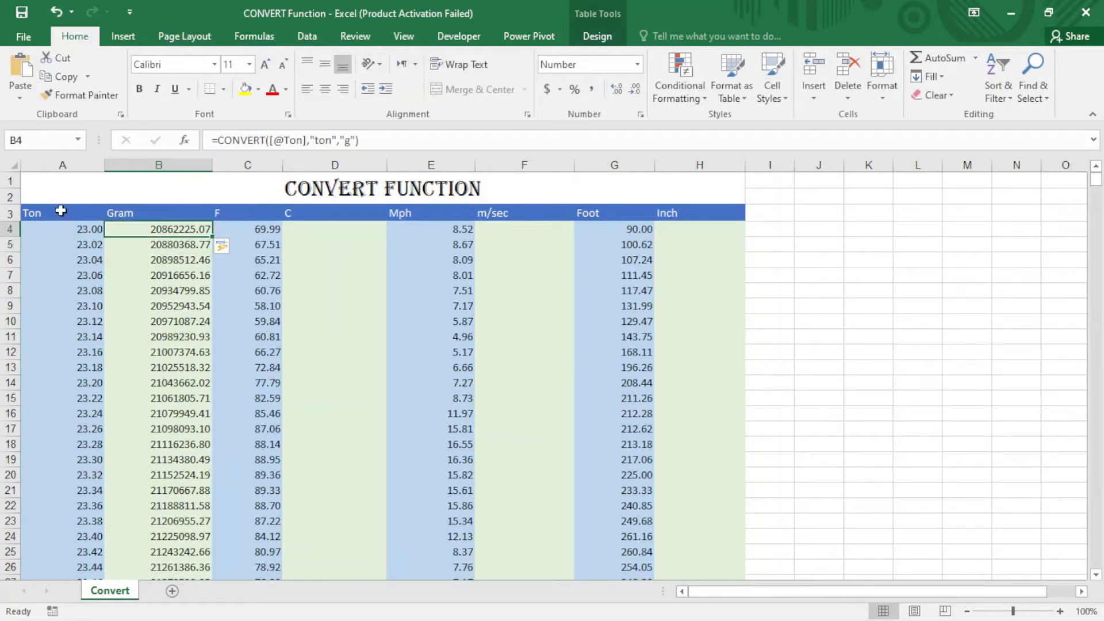
pyautogui.click(161, 248)
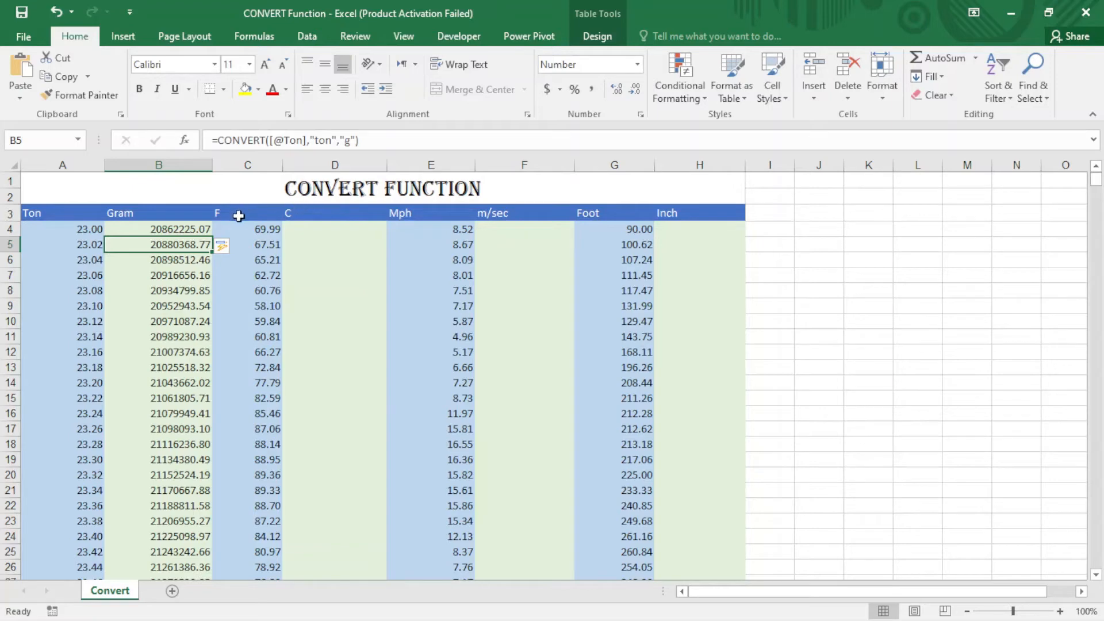
# Step: Fill the C column from cell D4 with =CONVERT([@F],"F","C") to convert the Fahrenheit values to Celsius
pyautogui.click(329, 230)
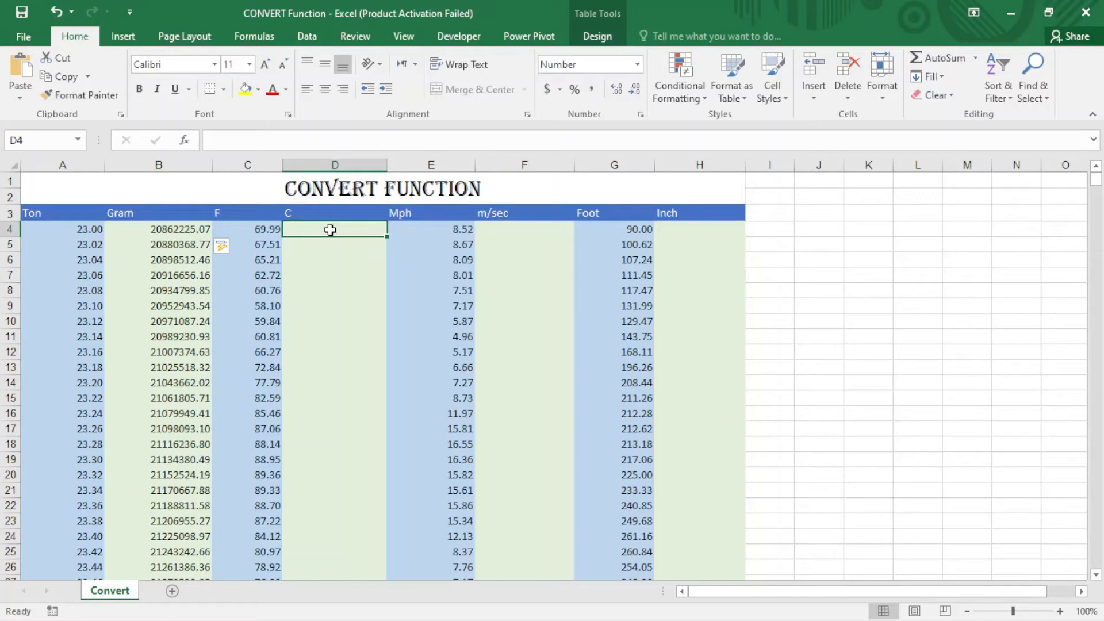
pyautogui.write('=con')
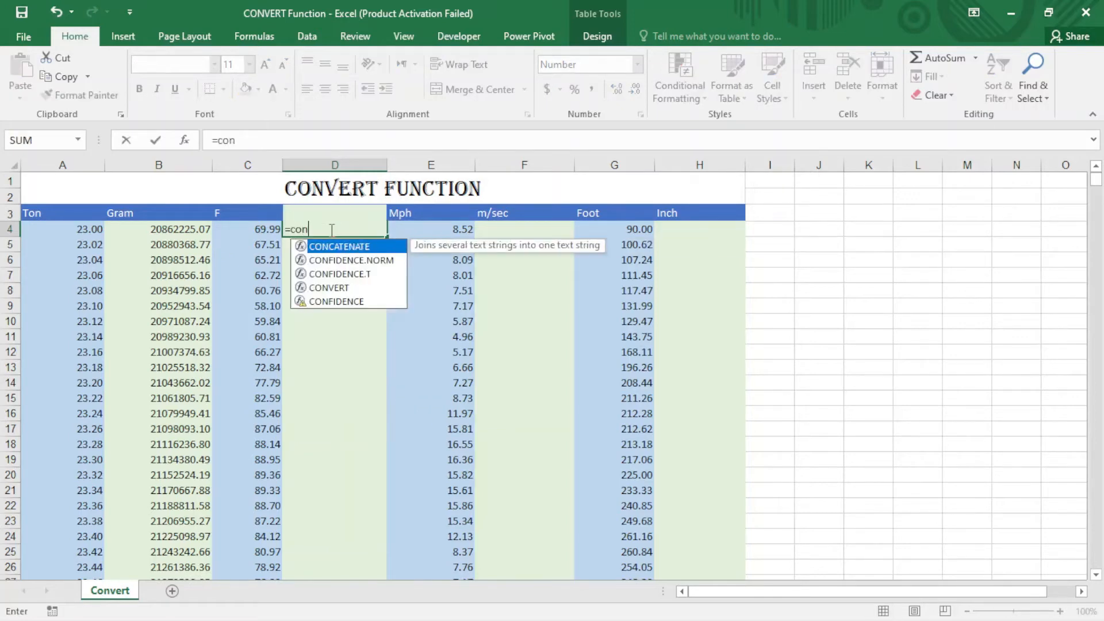
pyautogui.write('ve')
pyautogui.press('Tab')
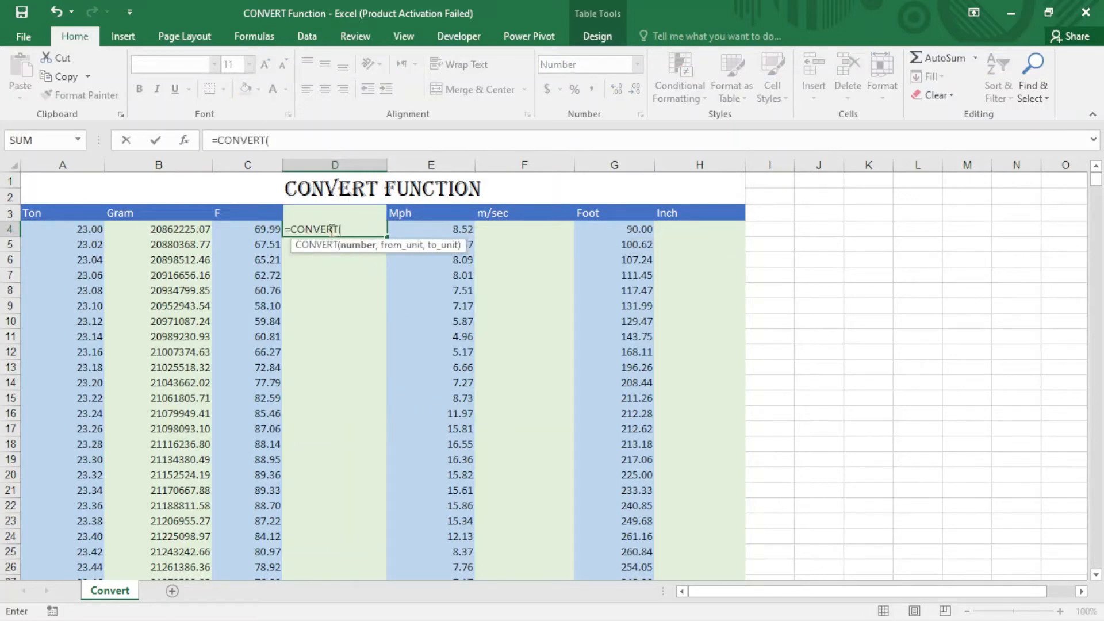
pyautogui.click(260, 229)
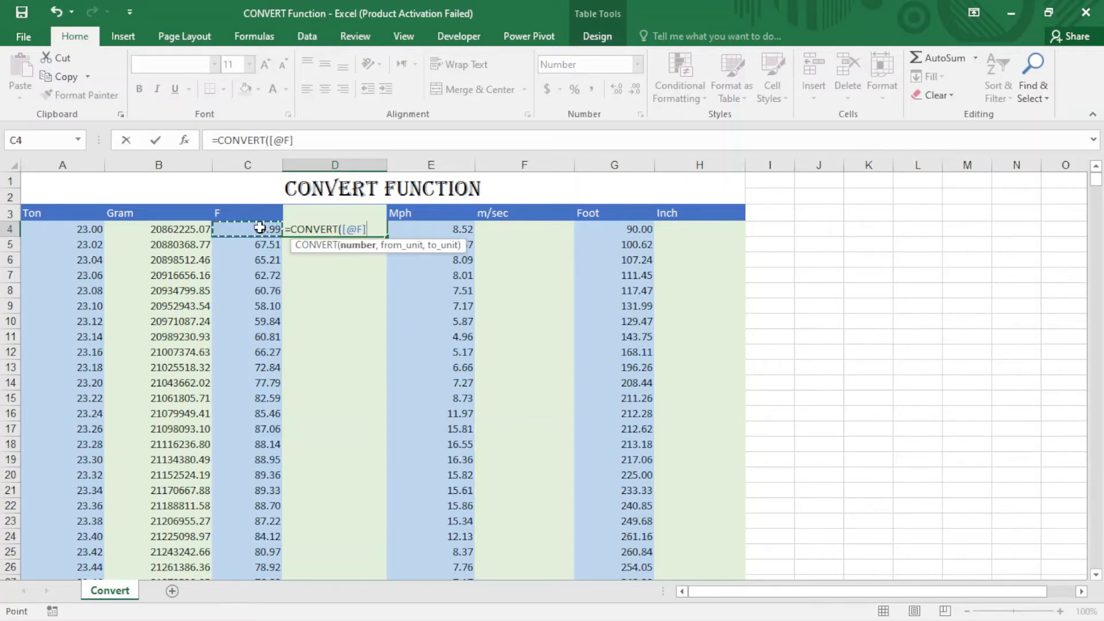
pyautogui.write(',')
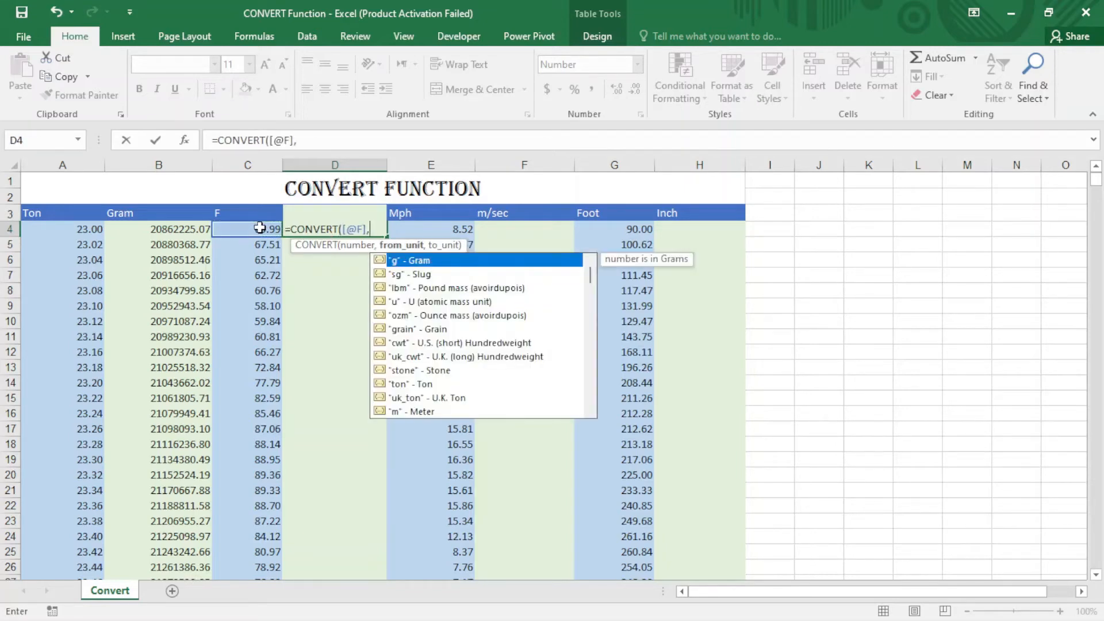
pyautogui.write('"F",')
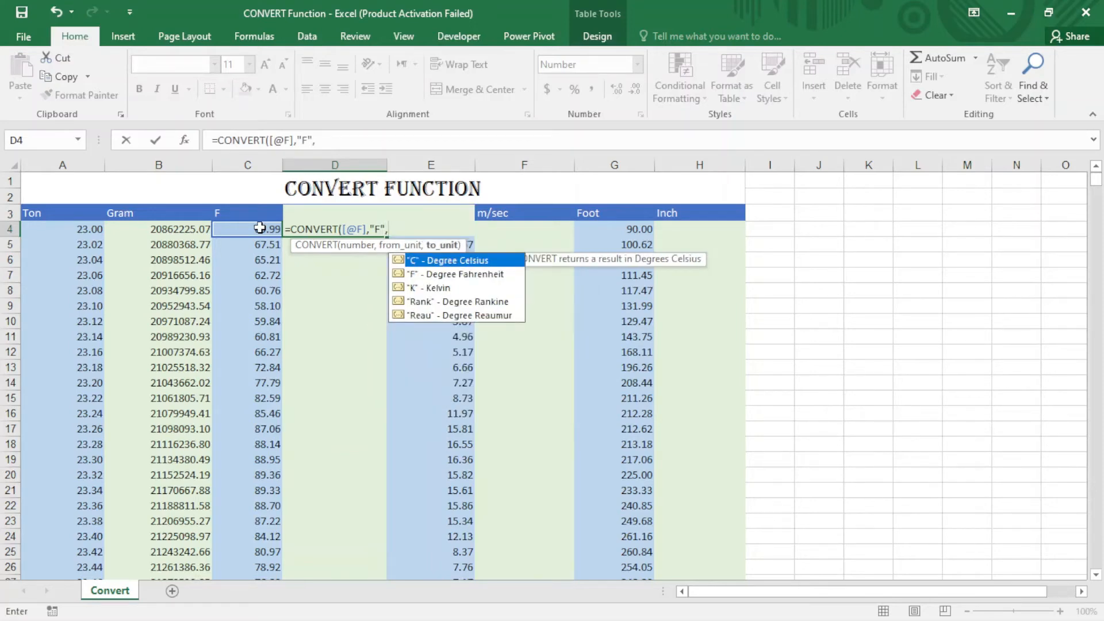
pyautogui.press('Tab')
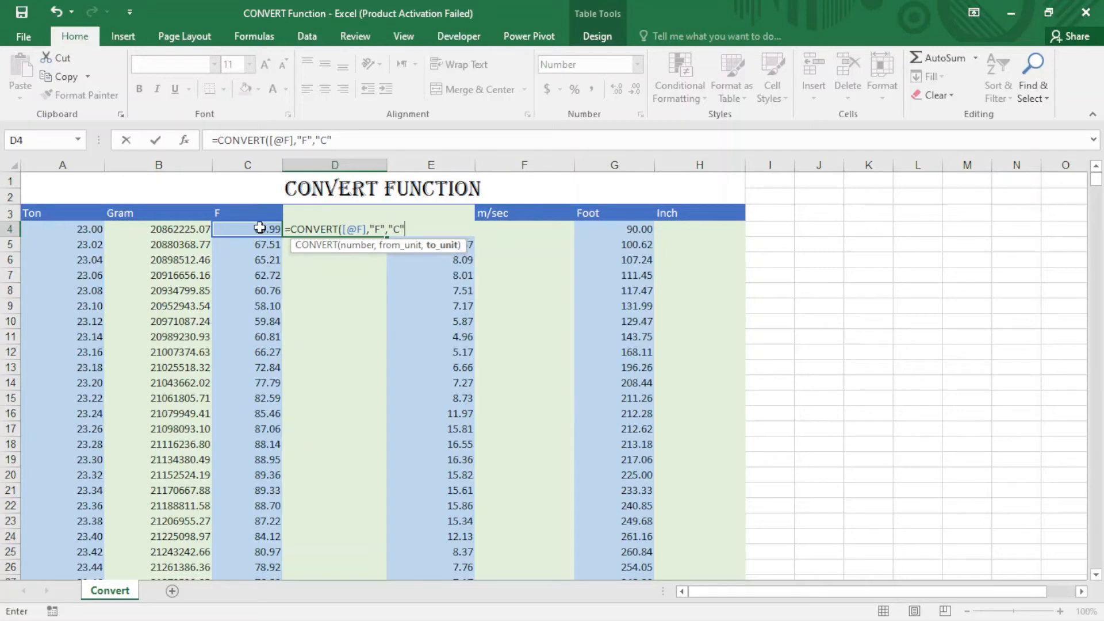
pyautogui.write(')')
pyautogui.press('Return')
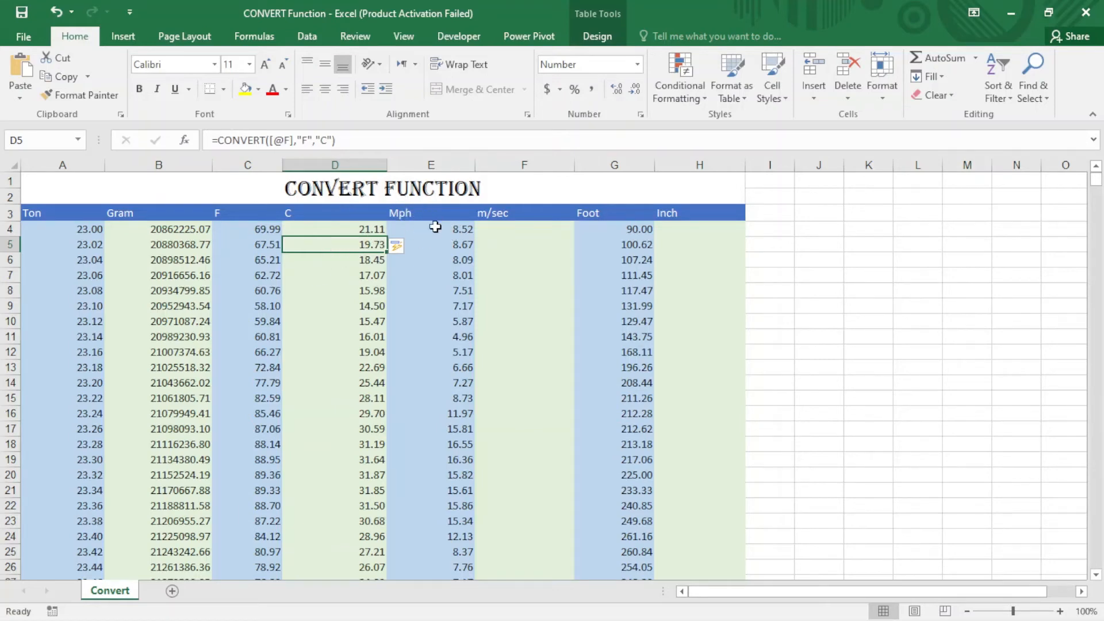
pyautogui.click(515, 231)
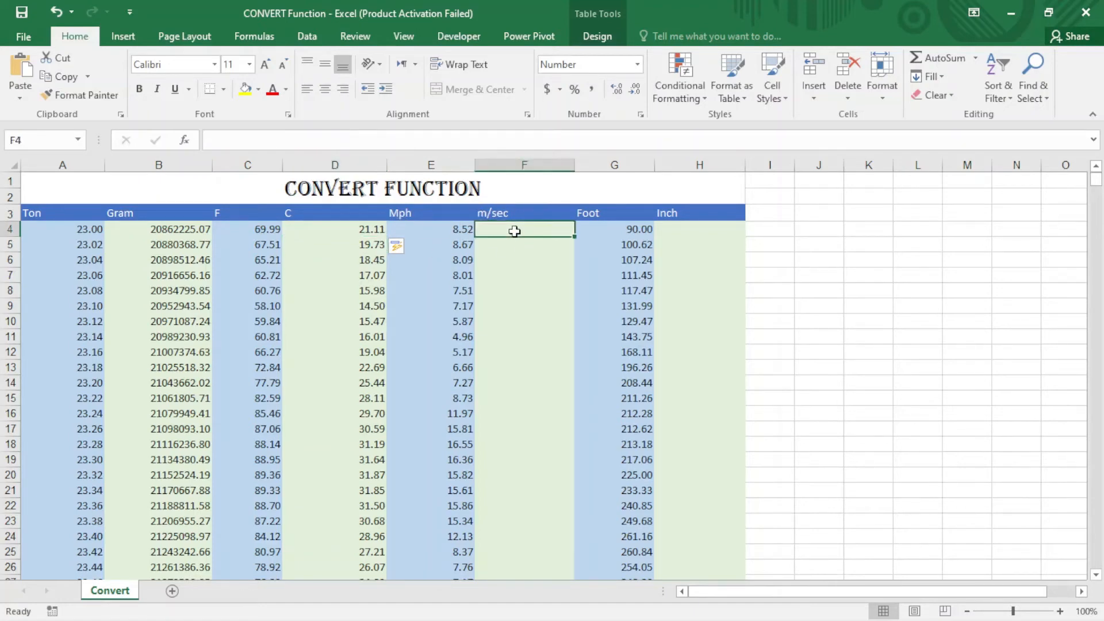
pyautogui.write('=')
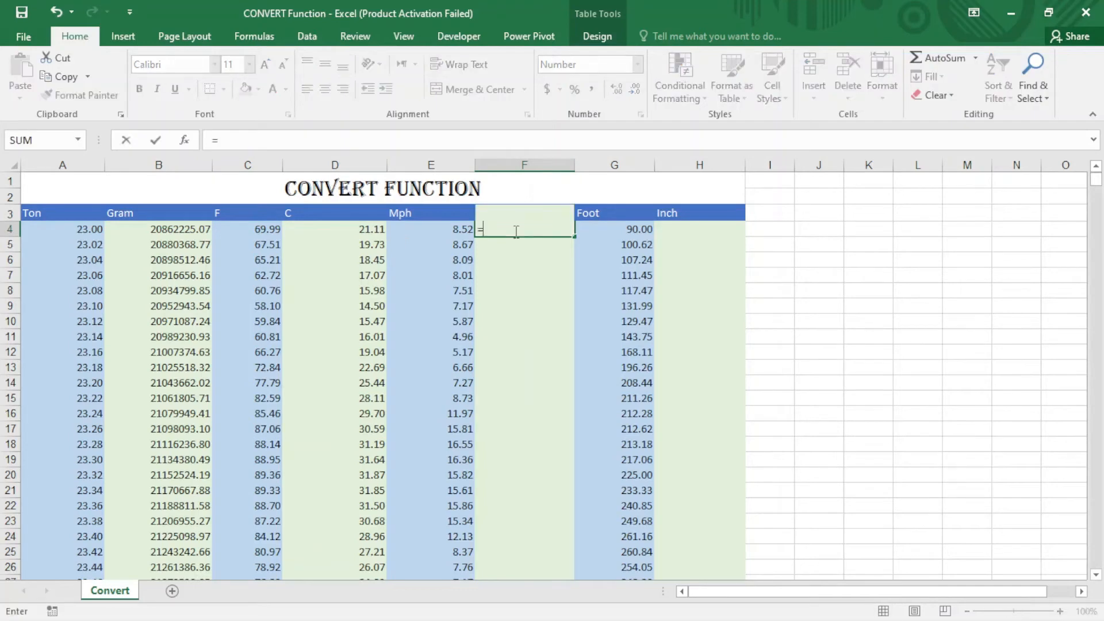
pyautogui.write('conve')
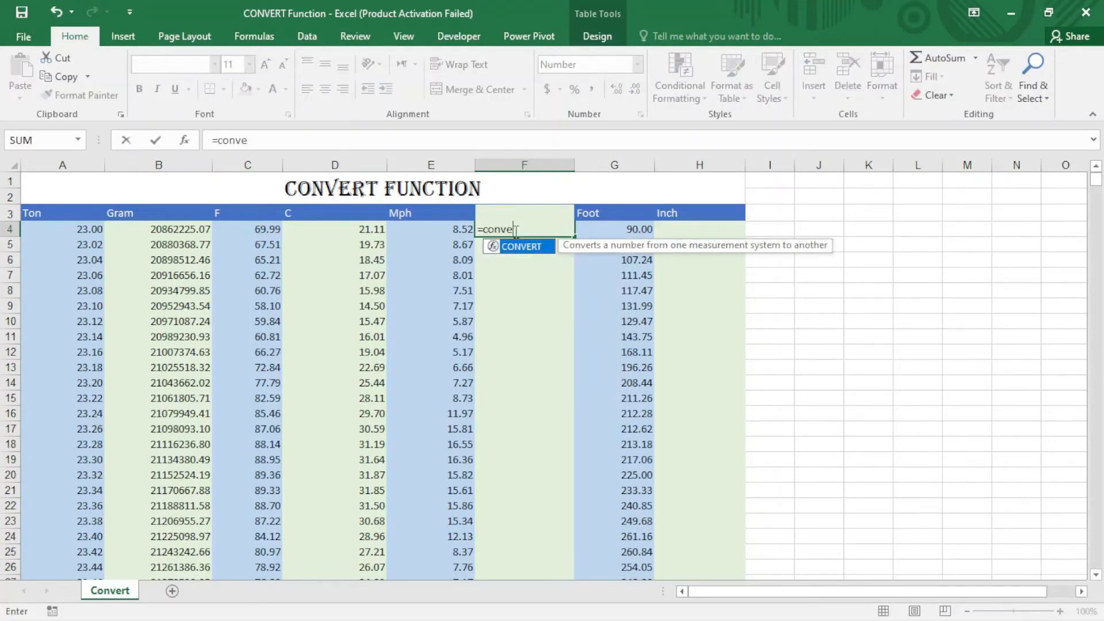
pyautogui.press('Tab')
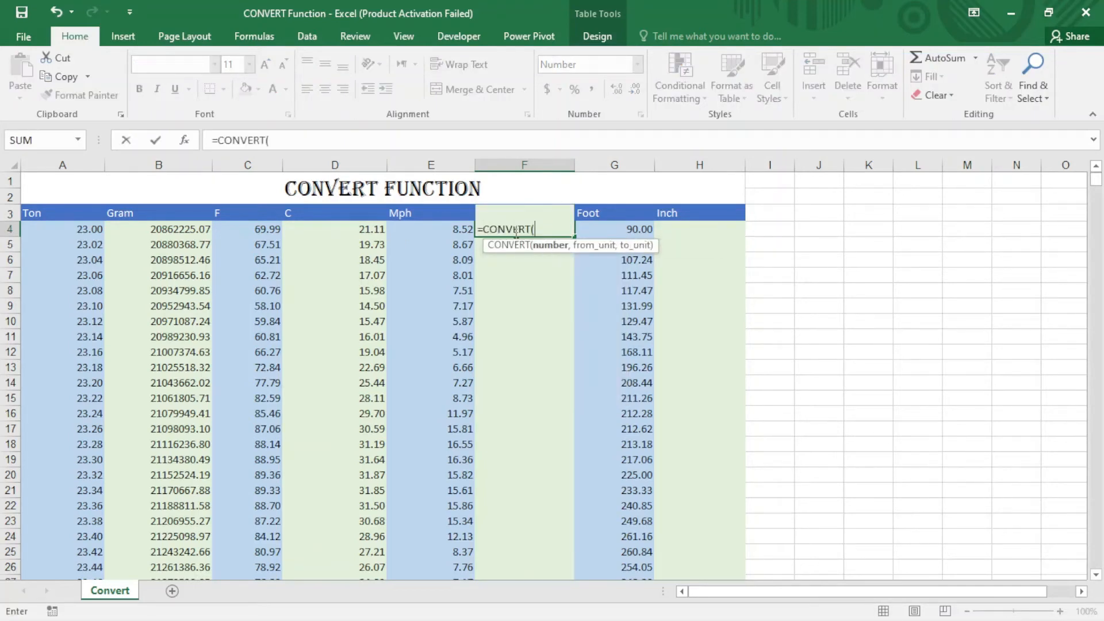
pyautogui.click(441, 227)
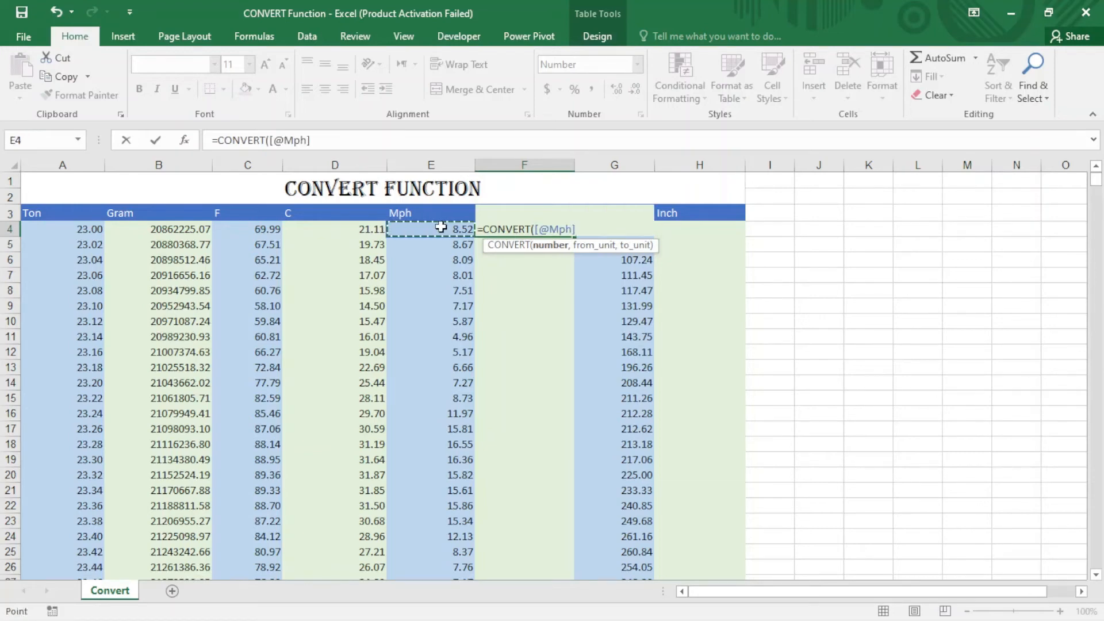
pyautogui.write(',')
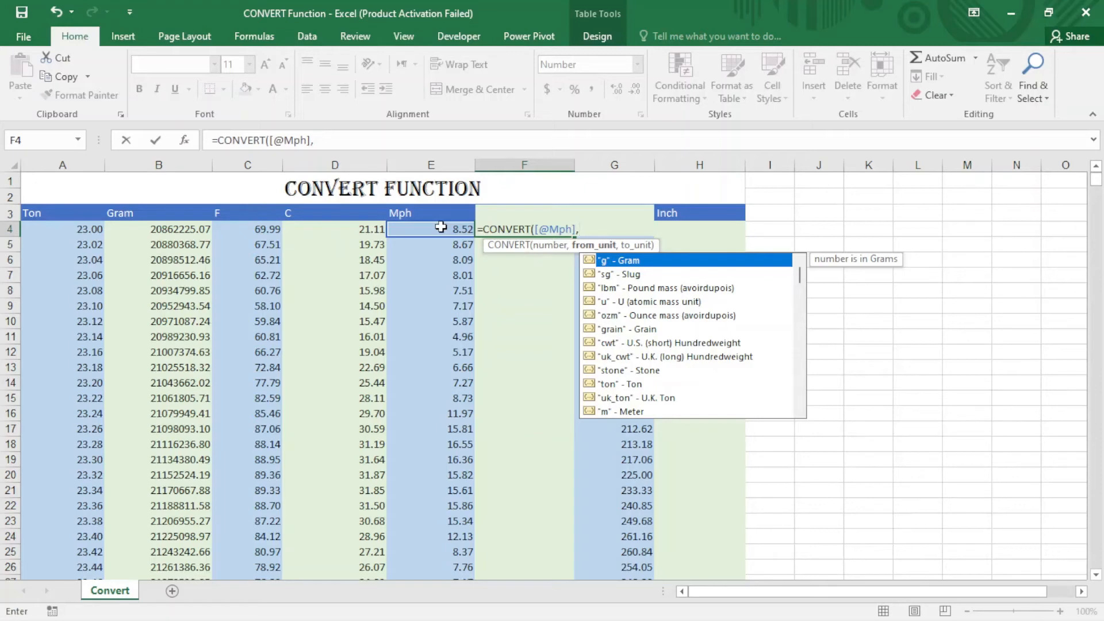
pyautogui.write('"mph",')
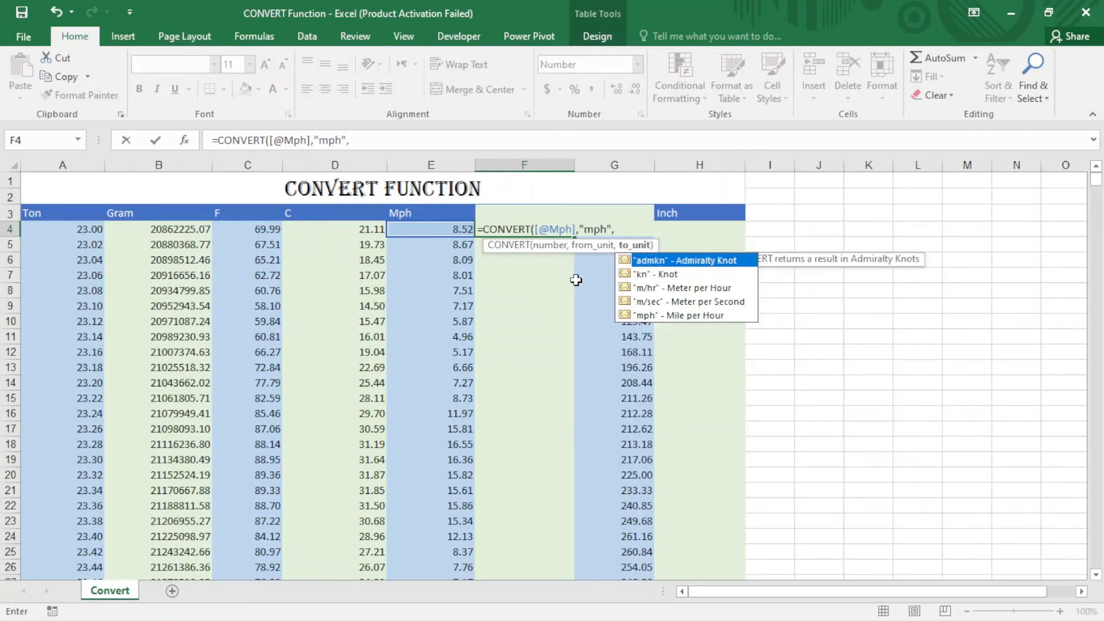
pyautogui.click(651, 305)
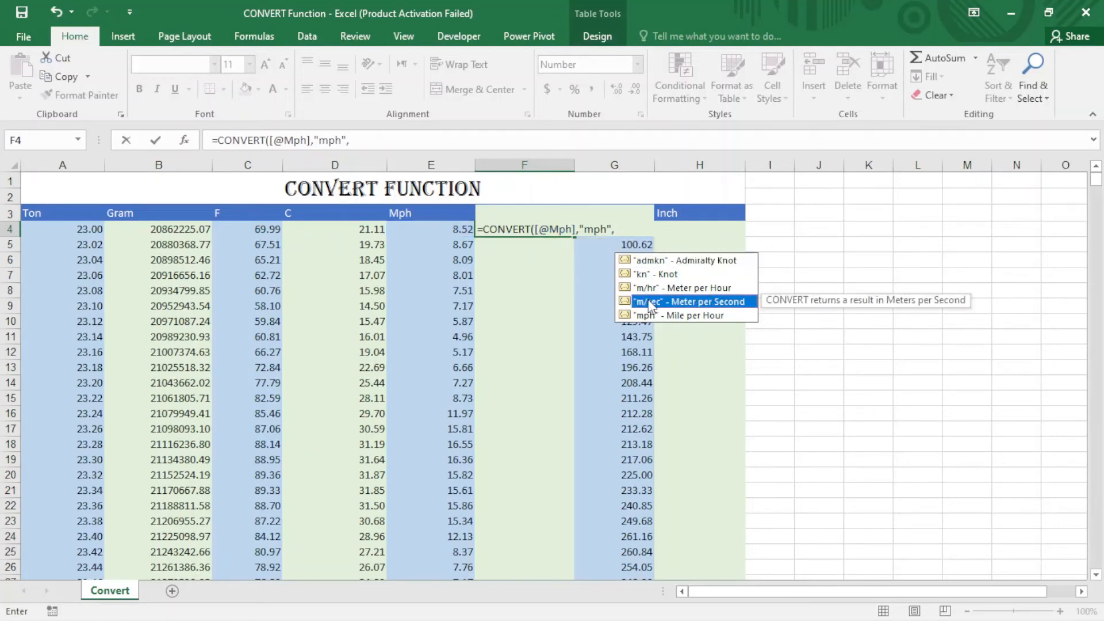
pyautogui.doubleClick(650, 305)
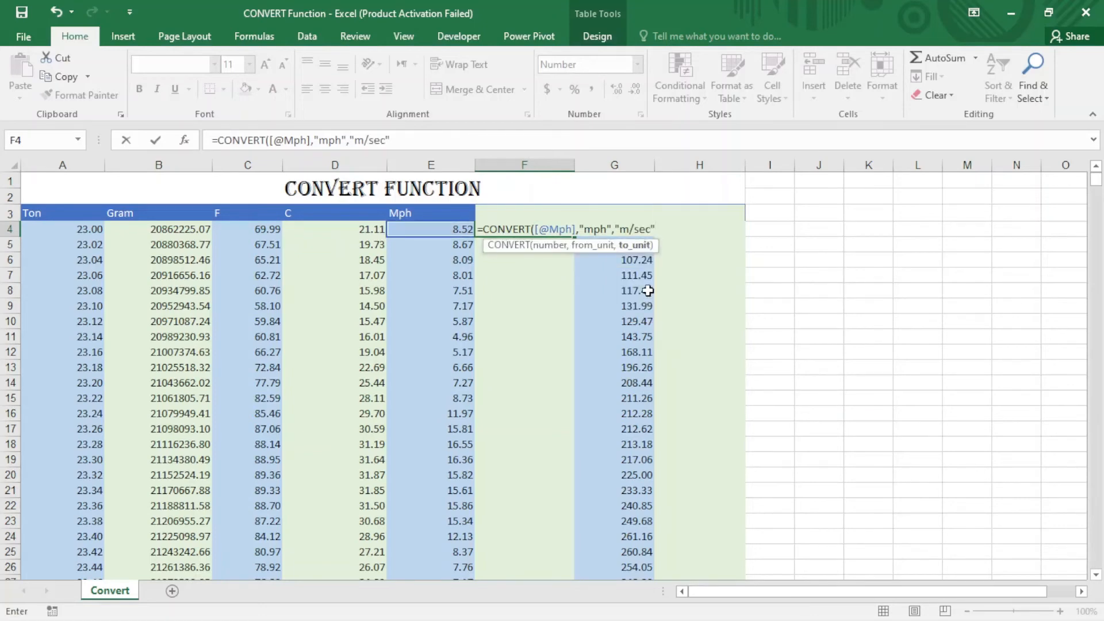
pyautogui.write(')')
pyautogui.press('Return')
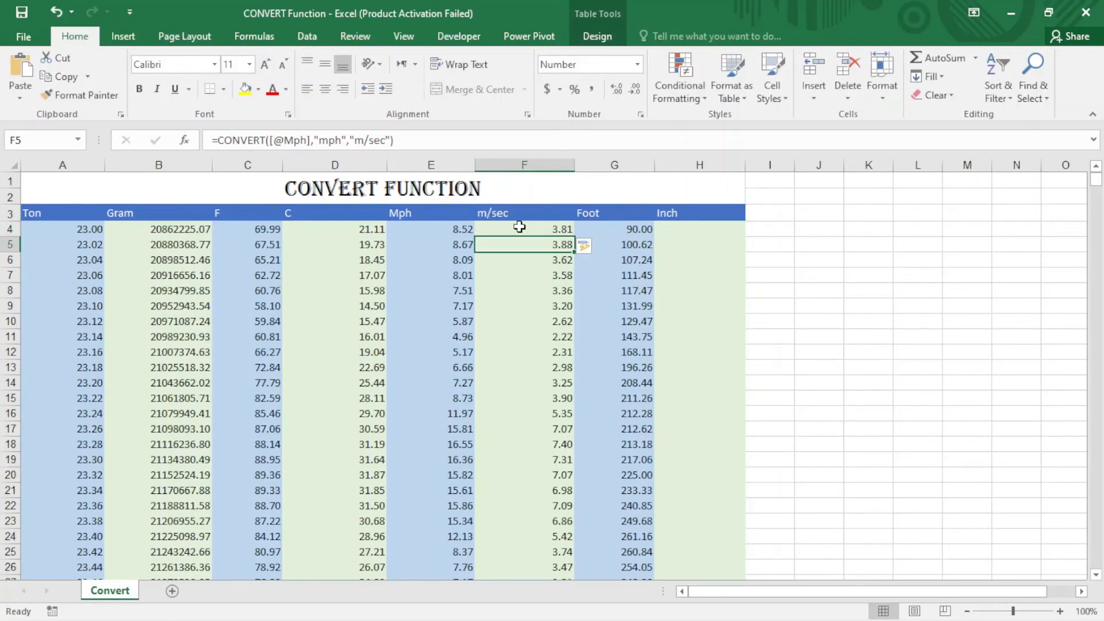
pyautogui.click(668, 230)
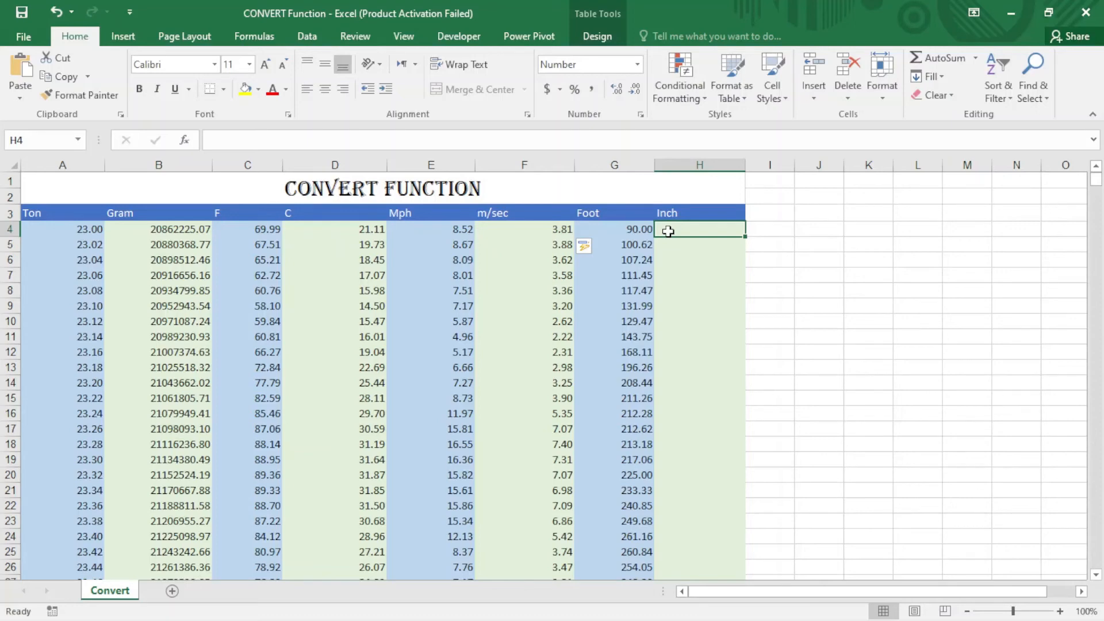
pyautogui.write('=')
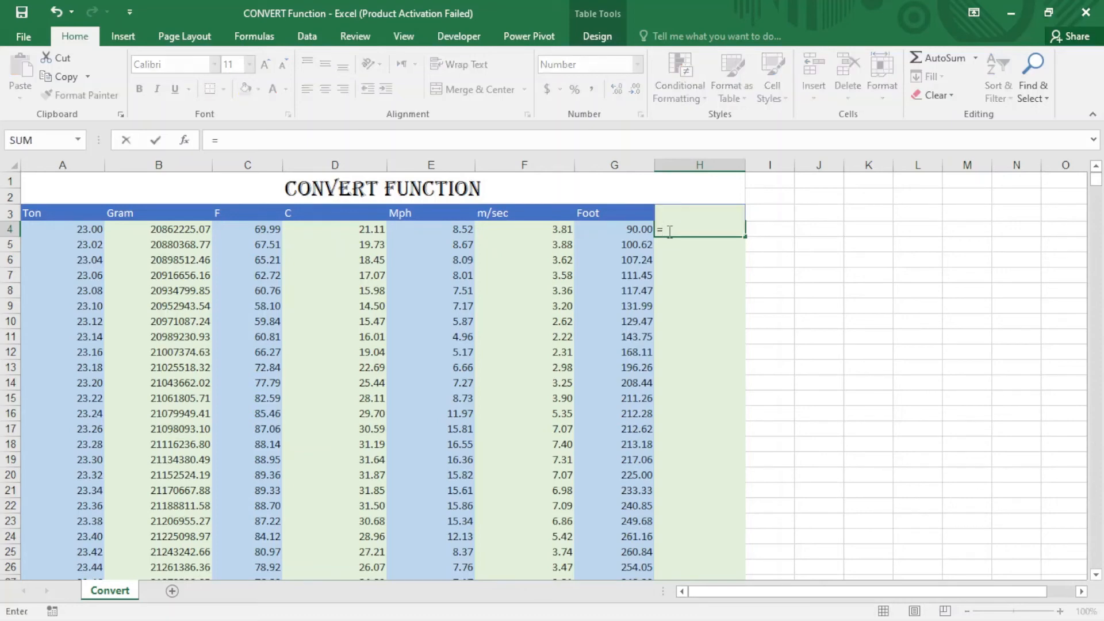
pyautogui.write('conv')
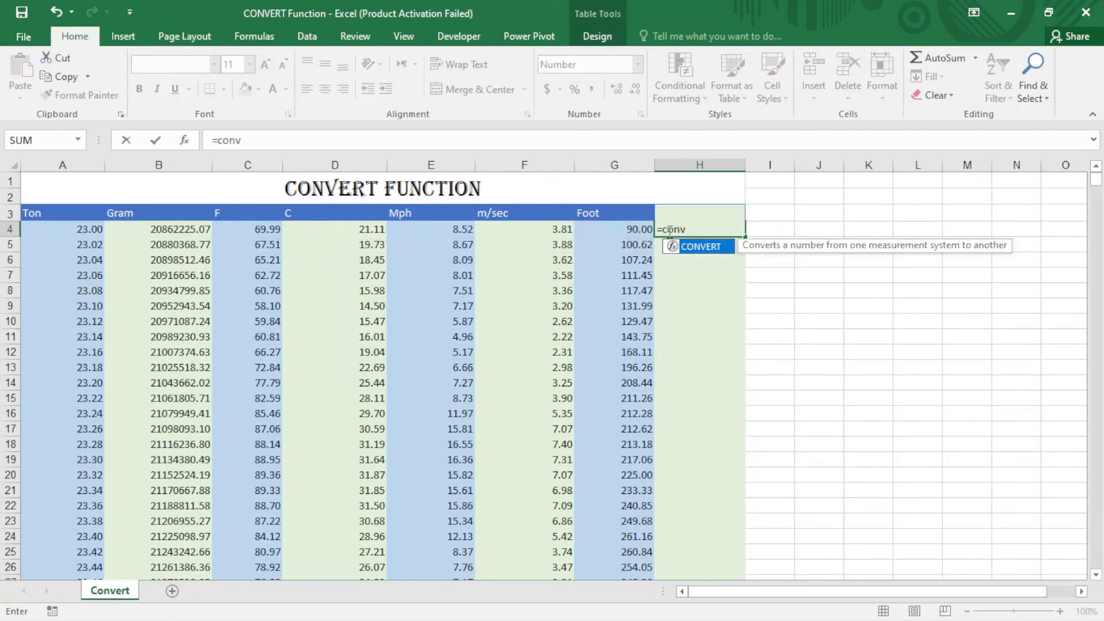
pyautogui.press('Tab')
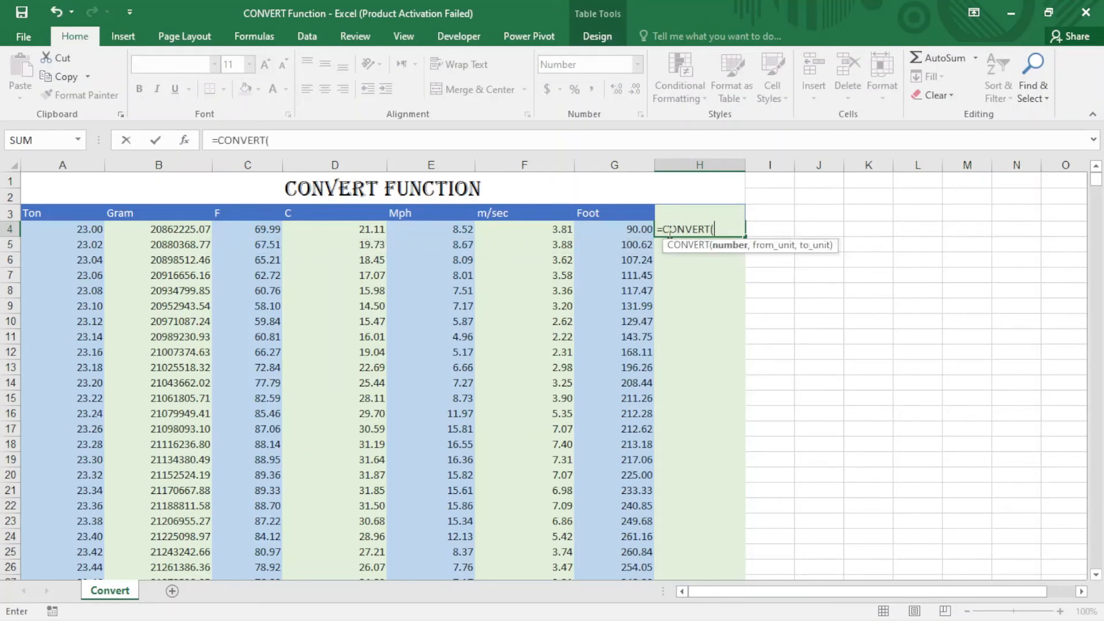
pyautogui.click(629, 229)
pyautogui.write(',"')
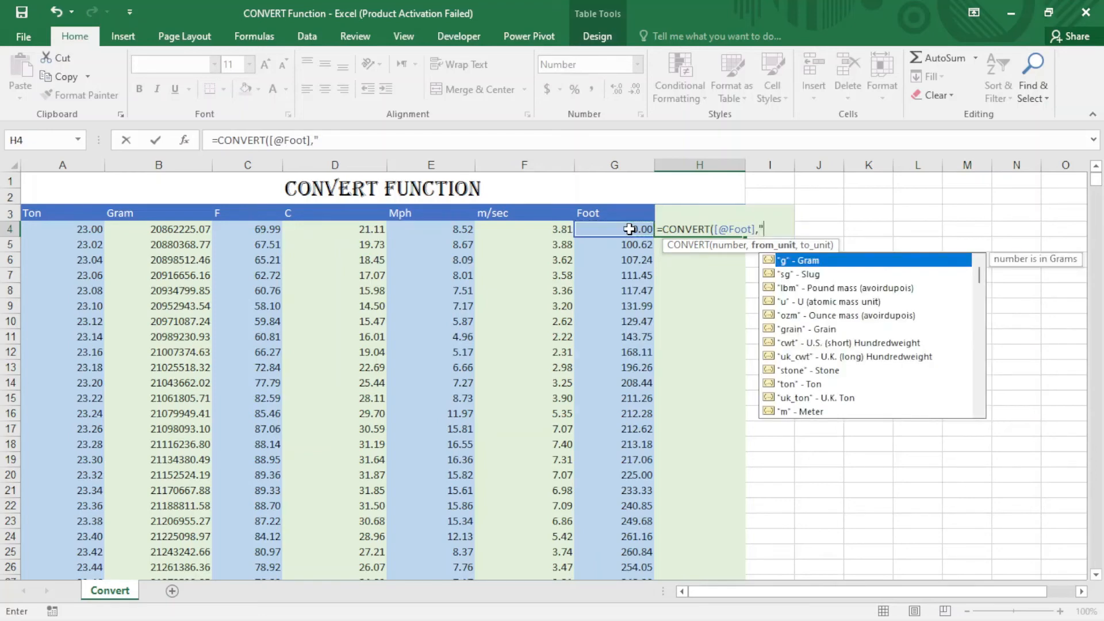
pyautogui.write('ft",')
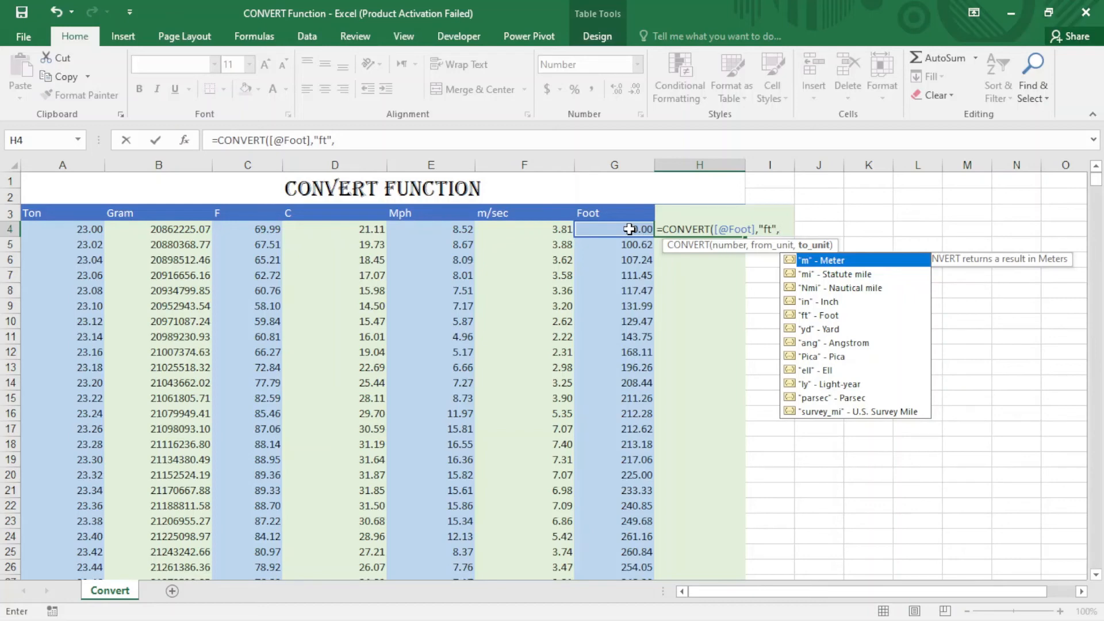
pyautogui.write('"in')
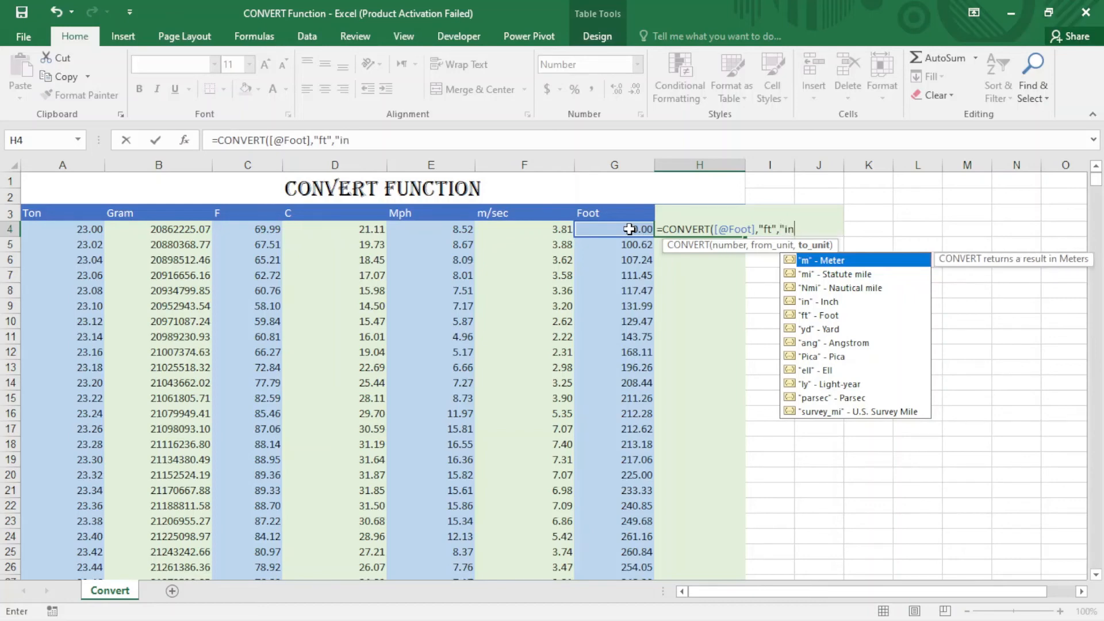
pyautogui.write('")')
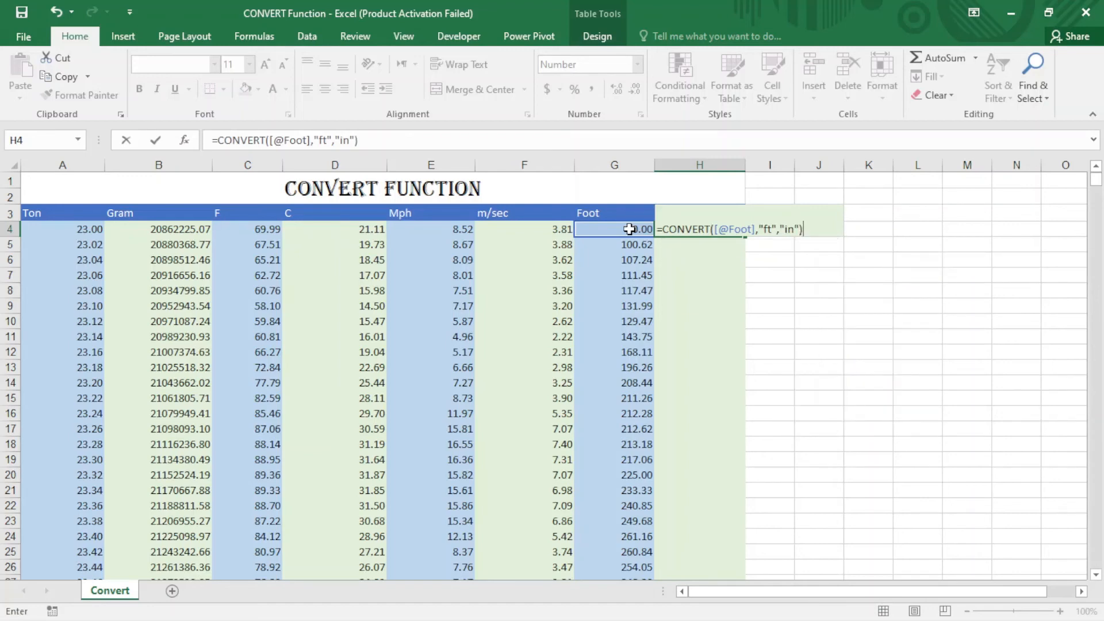
pyautogui.press('Return')
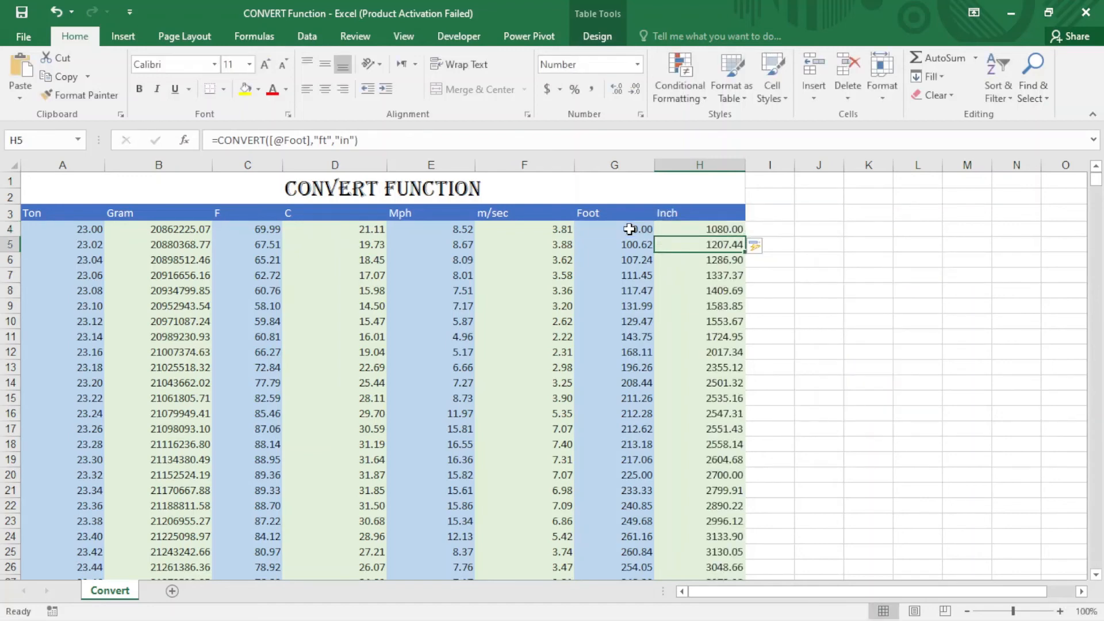